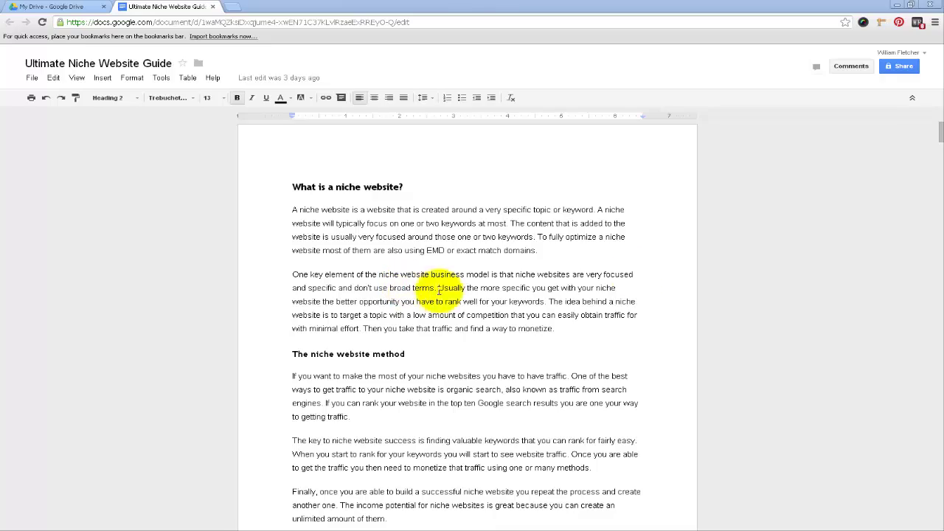
Open google.com in a new Chrome tab and go to Google Drive
drag(938, 126, 938, 192)
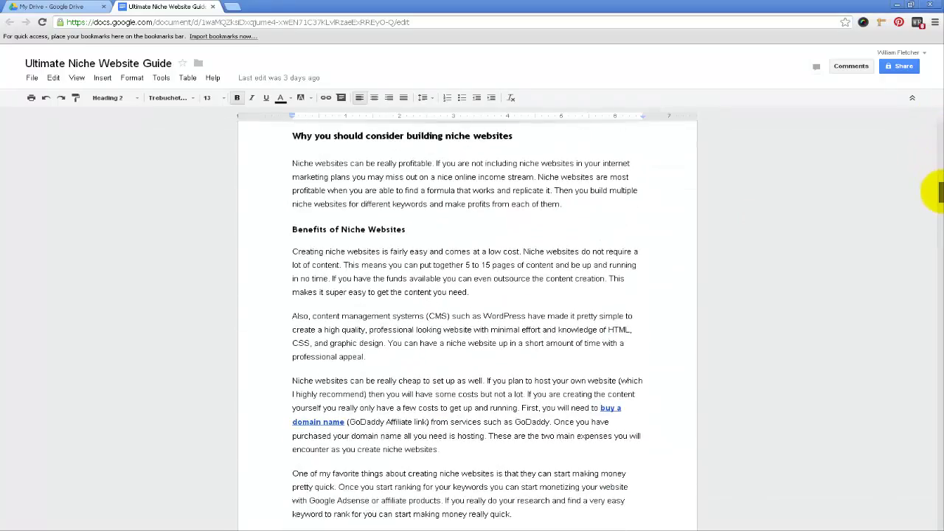
mouse_move(938, 191)
mouse_down()
mouse_move(938, 510)
mouse_move(939, 131)
mouse_up()
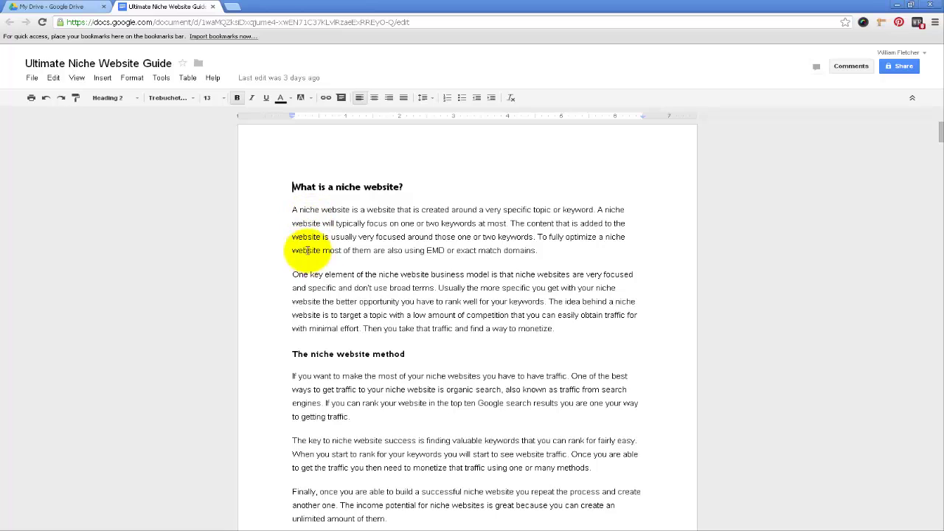
click(233, 7)
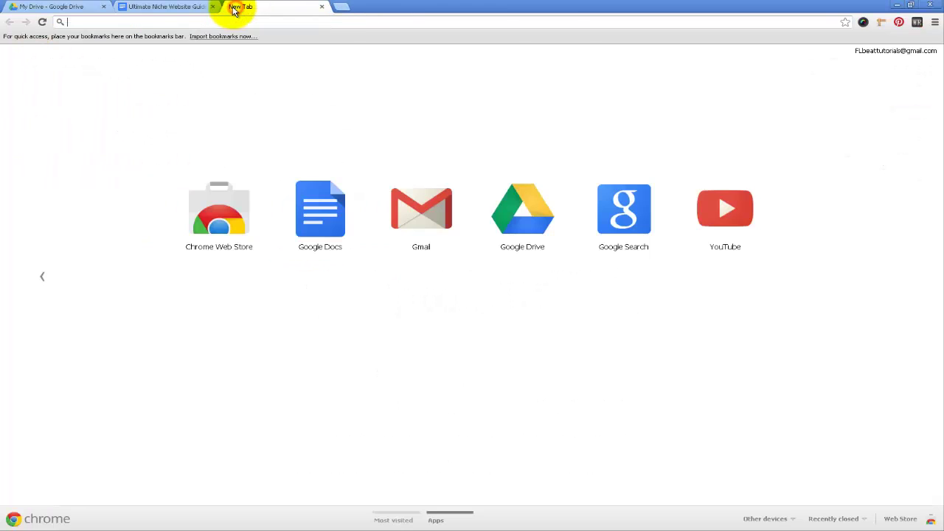
click(194, 21)
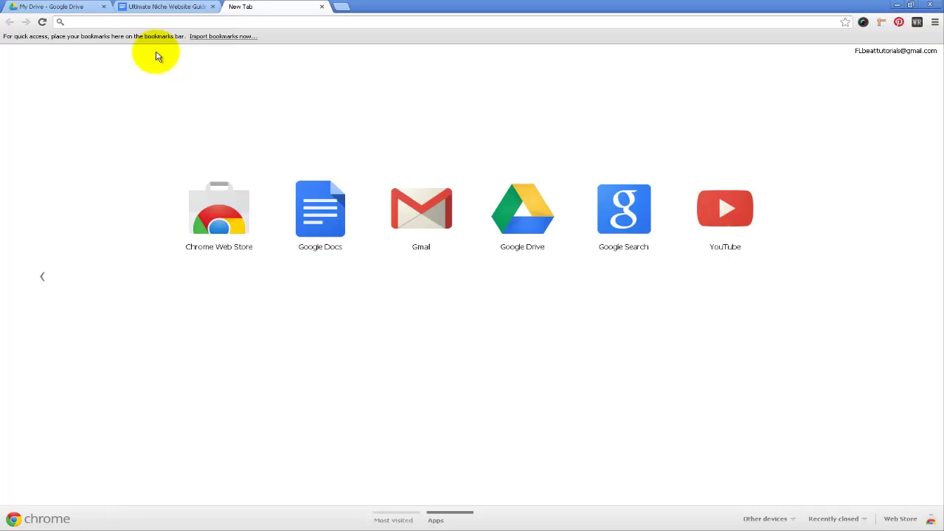
text(google.com)
key(Return)
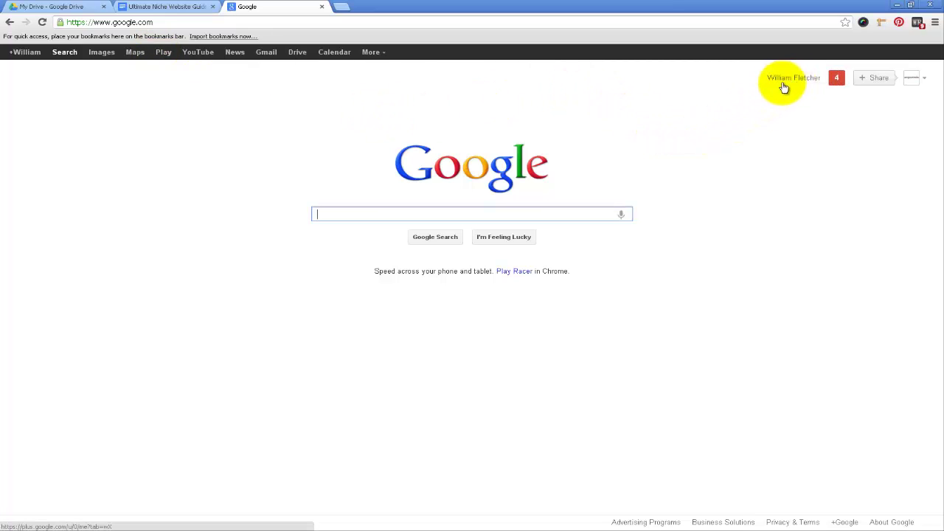
click(298, 53)
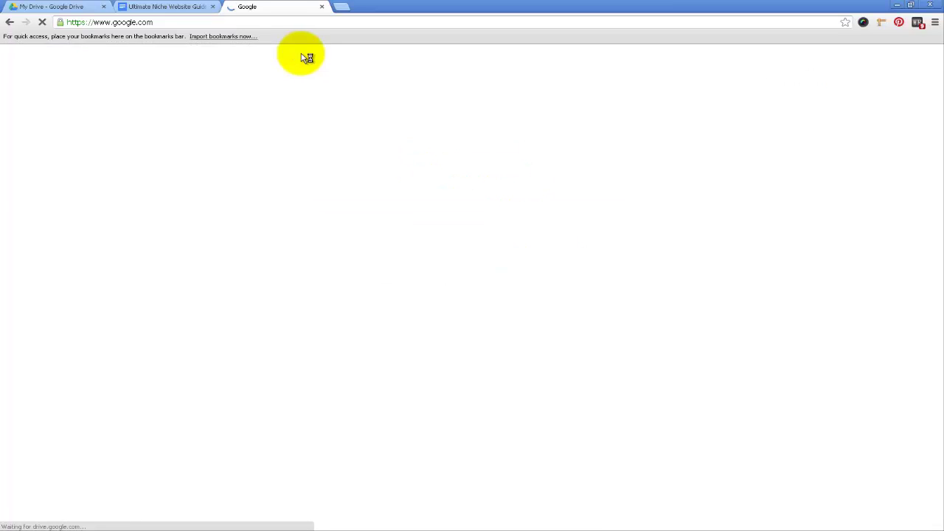
Create a new Google document and type the test text 'a;lksdjf;laksdj;lkj'
click(52, 142)
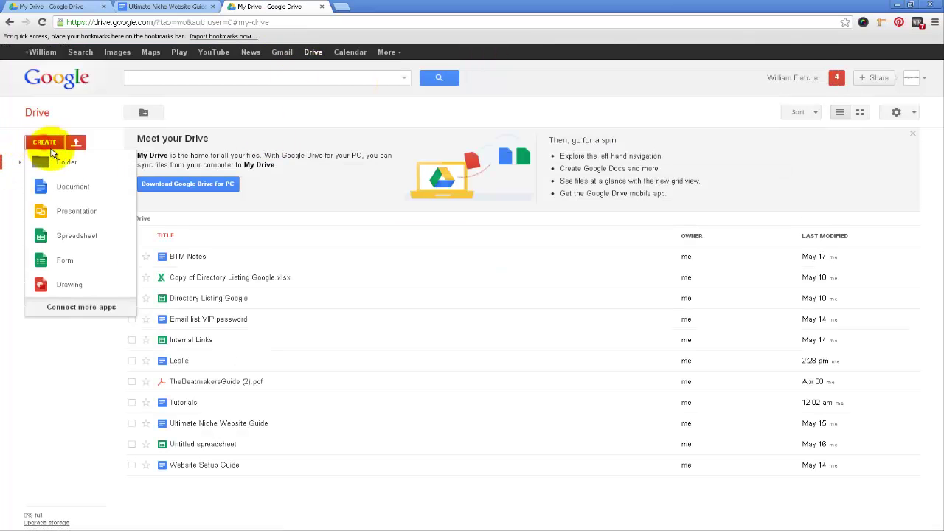
click(78, 187)
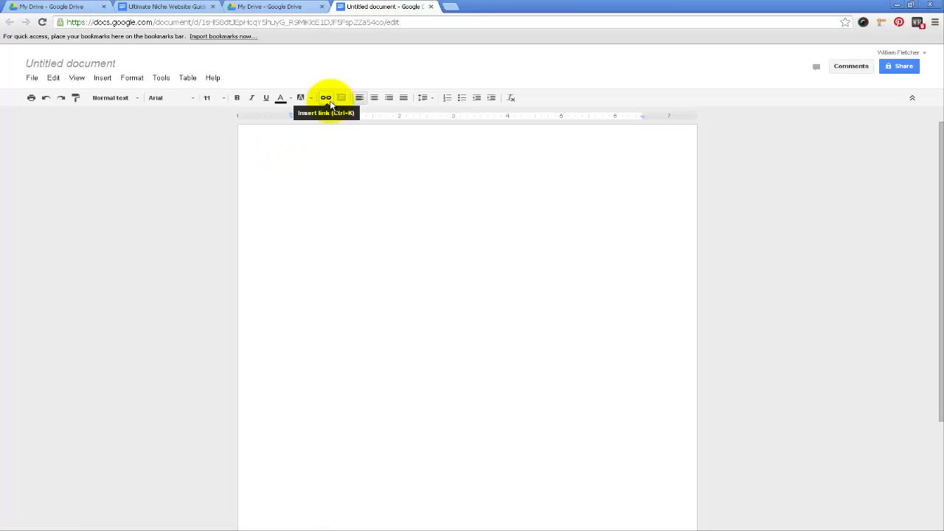
text(a;lksdjf;laksdj;lkj)
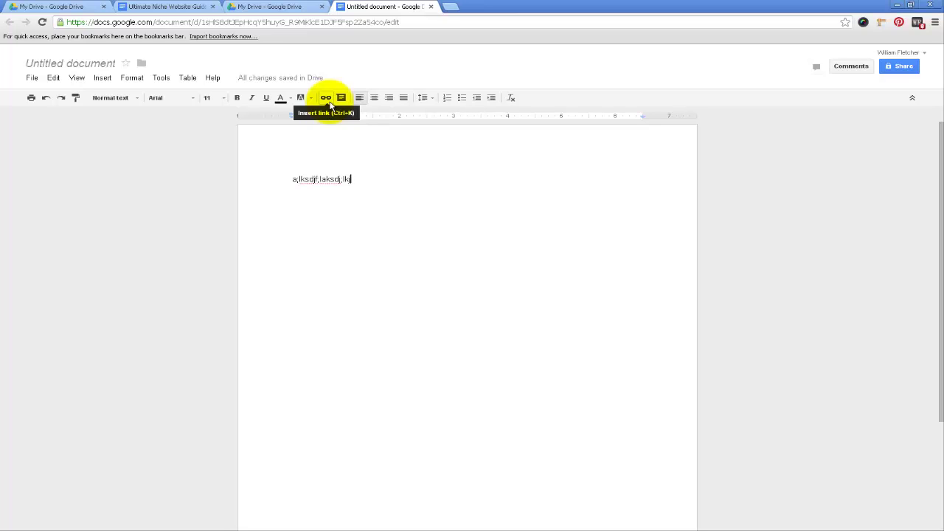
Switch to the Ultimate Niche Website Guide tab, scroll through it, and return to the top
click(194, 6)
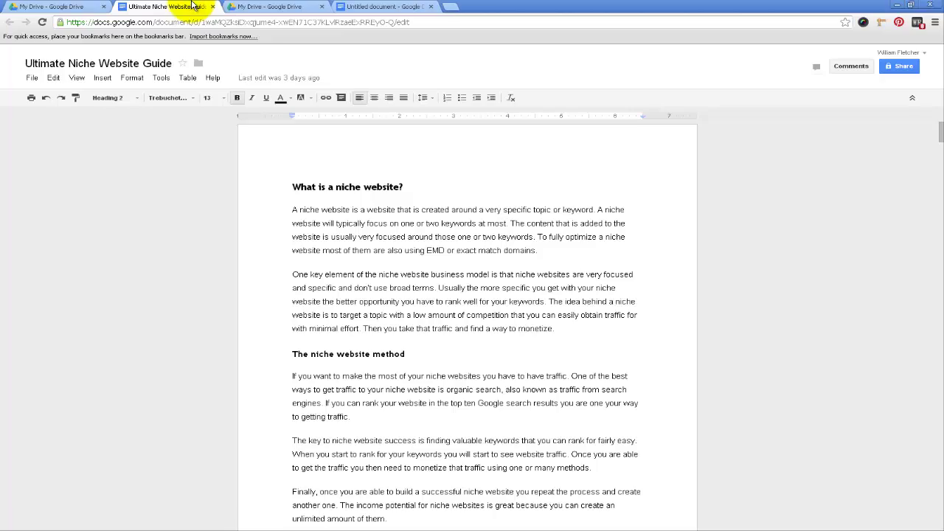
scroll(443, 207, down, 15)
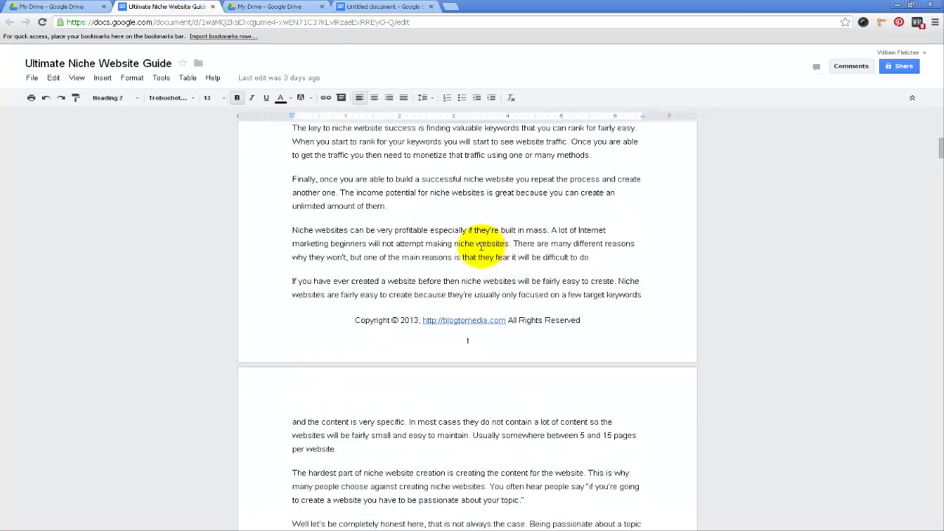
scroll(480, 243, down, 20)
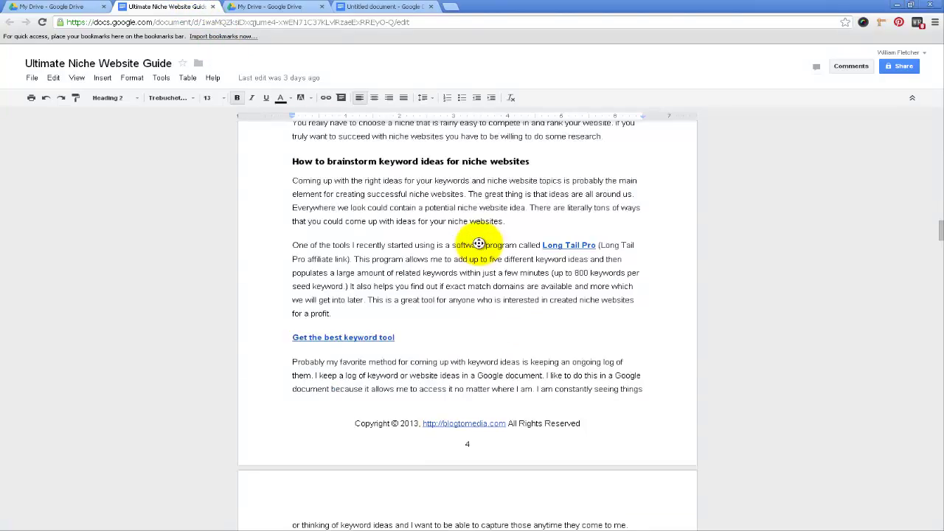
scroll(477, 243, down, 10)
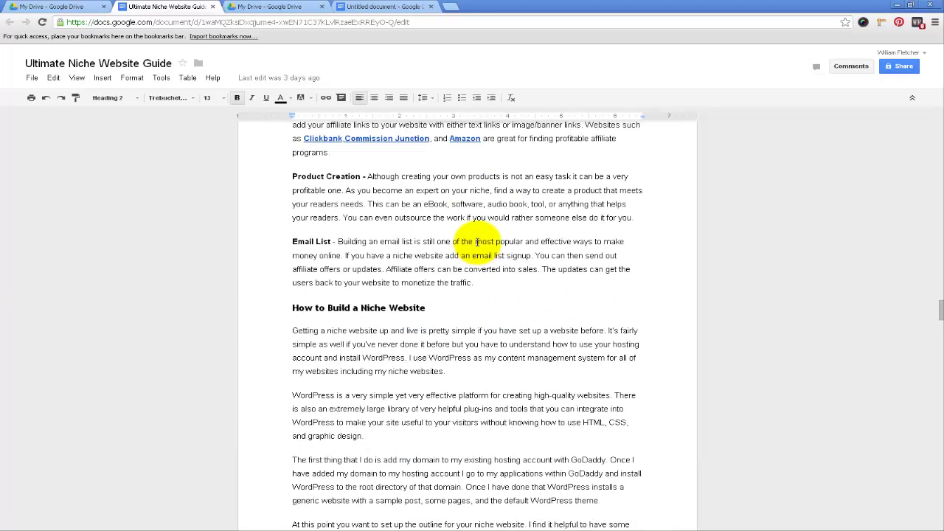
drag(940, 310, 915, 90)
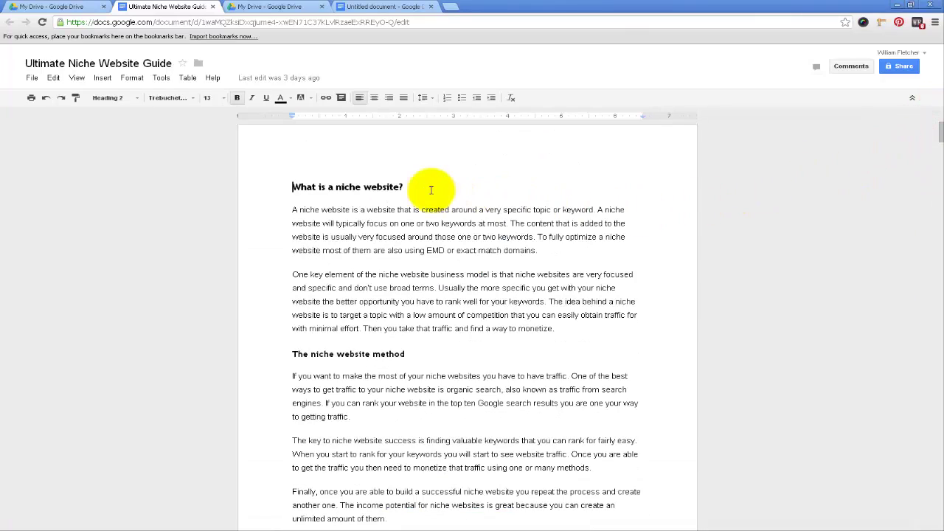
Download the guide as a PDF Document and open the downloaded file
click(31, 78)
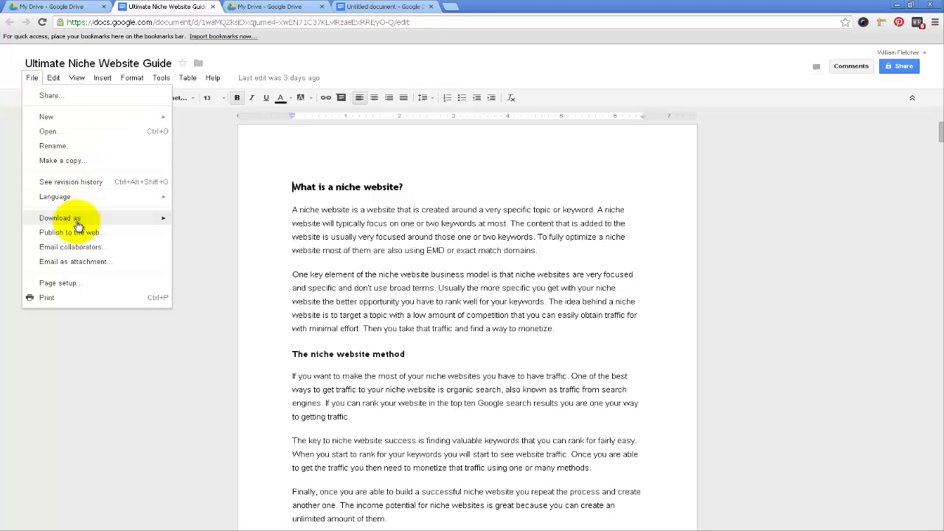
mouse_move(79, 221)
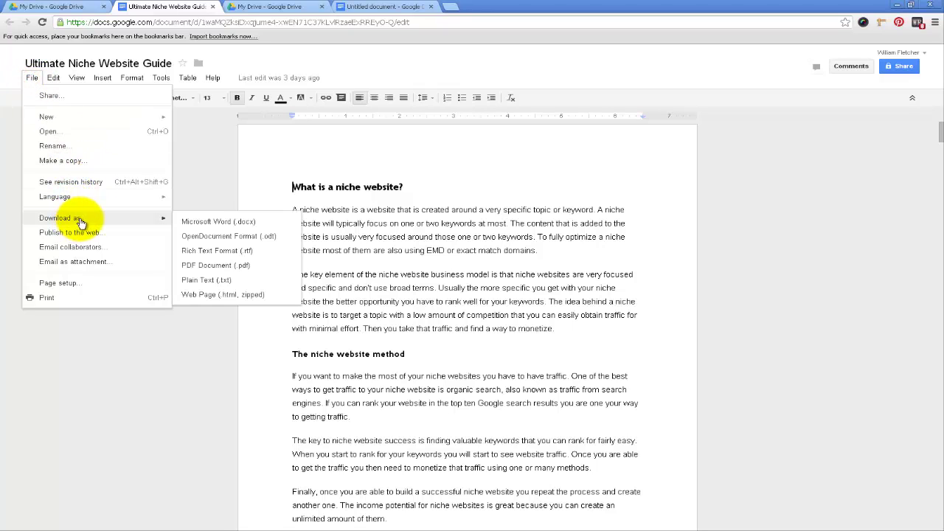
click(227, 267)
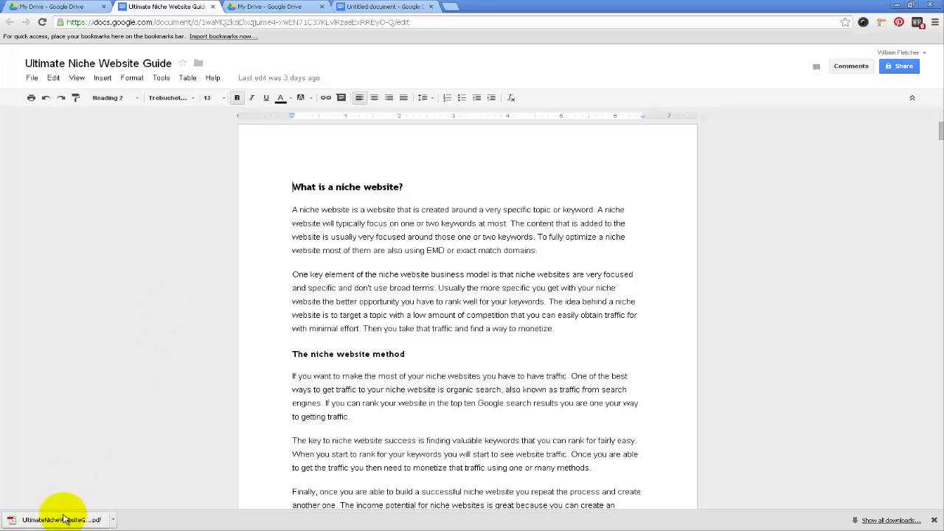
click(113, 522)
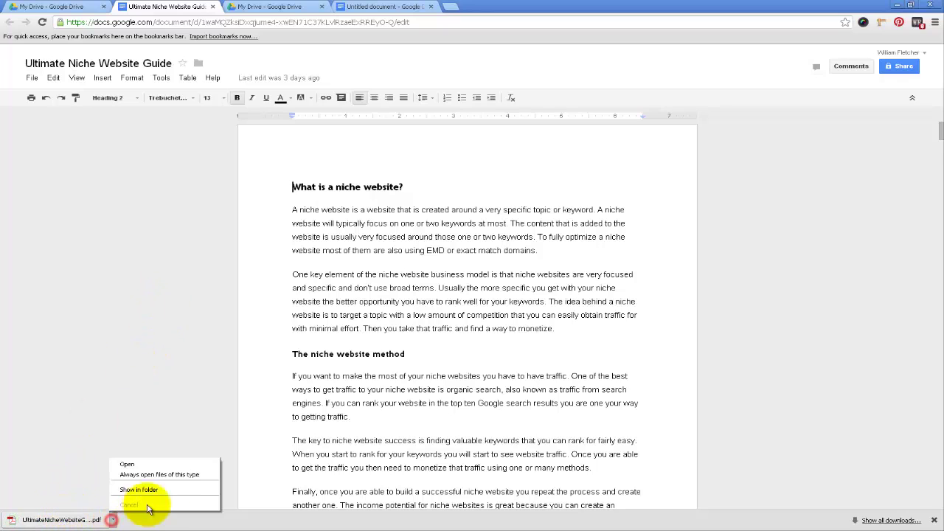
click(151, 463)
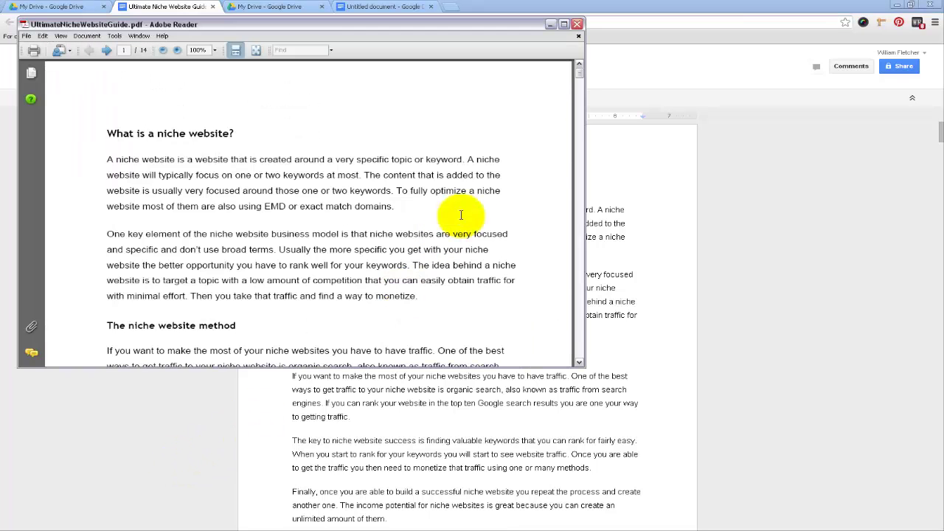
Maximize and restore the Adobe Reader window, then scroll down through the PDF pages
click(564, 24)
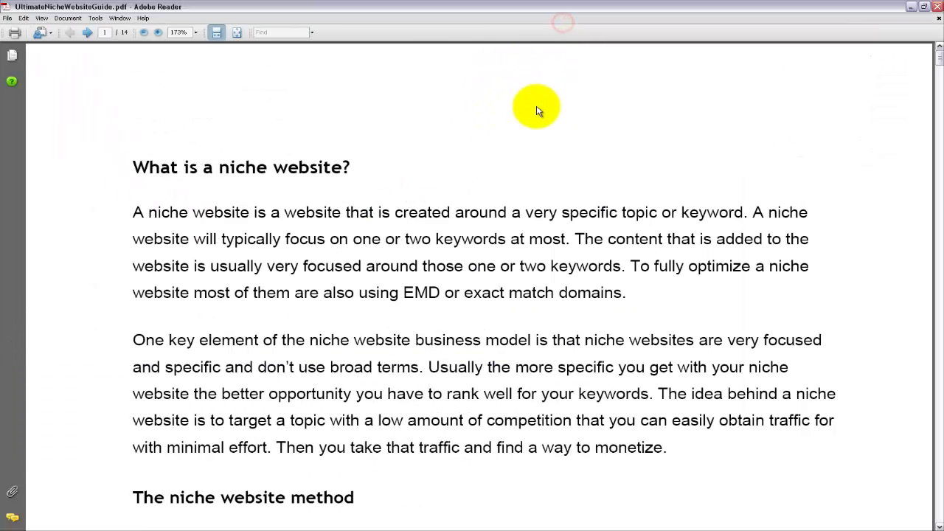
click(923, 6)
scroll(312, 185, down, 15)
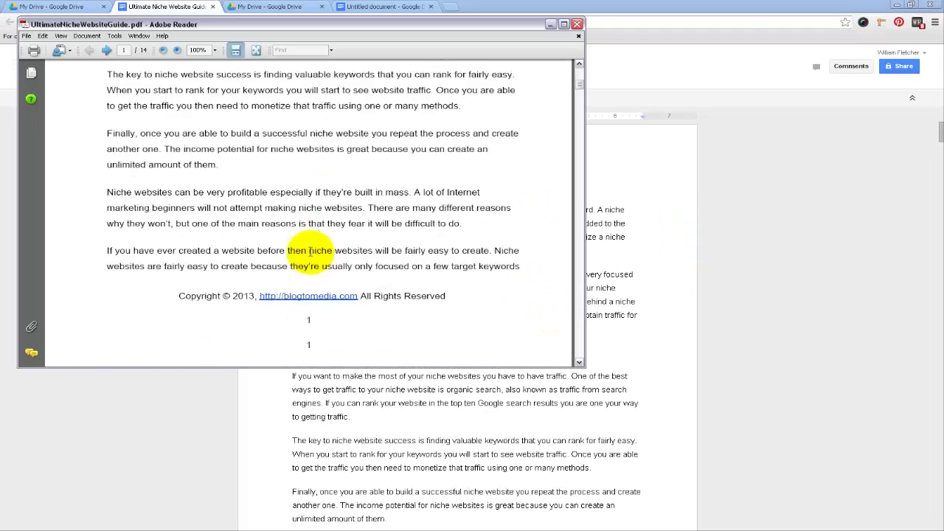
scroll(310, 251, down, 6)
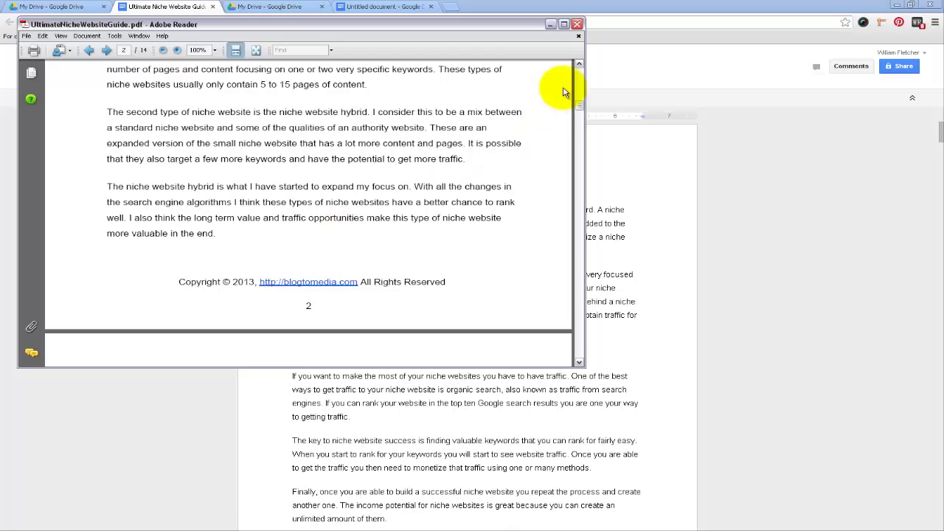
drag(583, 111, 540, 144)
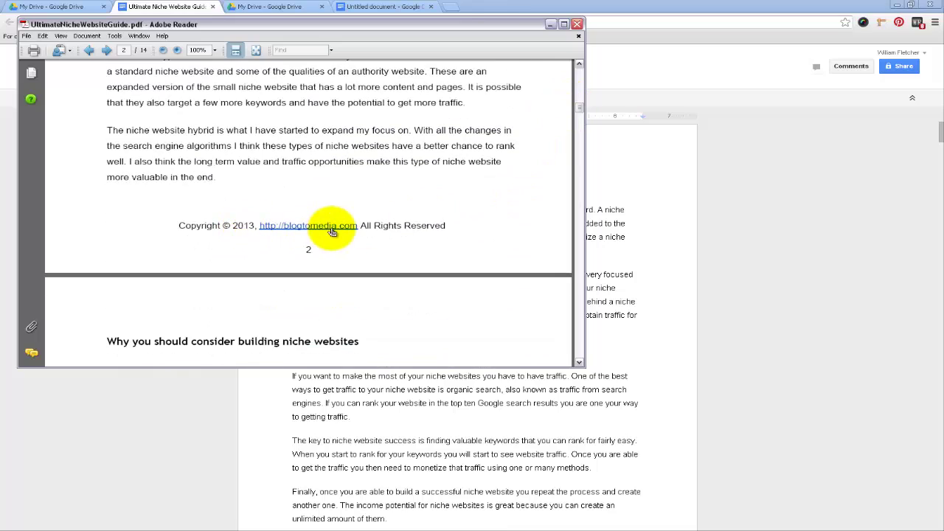
Scroll back up the PDF, then return to the Google Docs guide after 'to getting traffic.'
scroll(428, 202, up, 10)
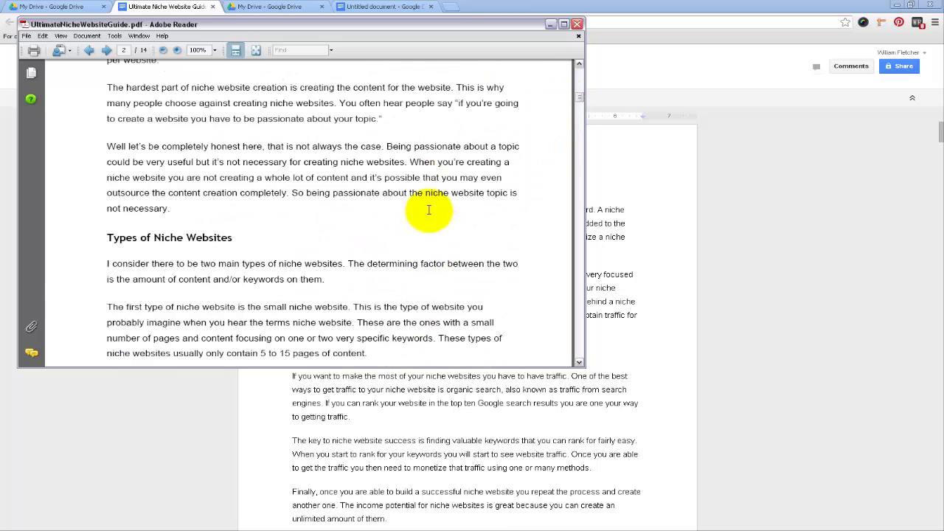
scroll(426, 209, up, 6)
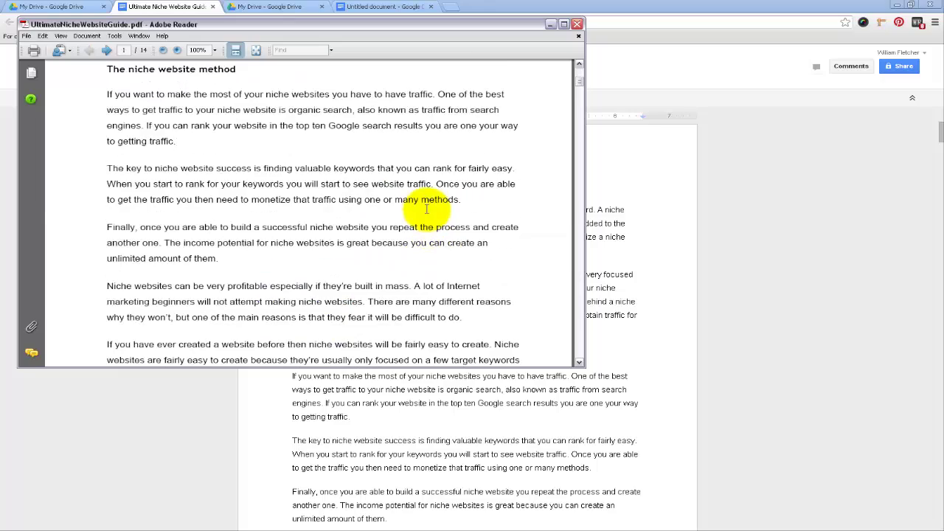
scroll(426, 209, up, 5)
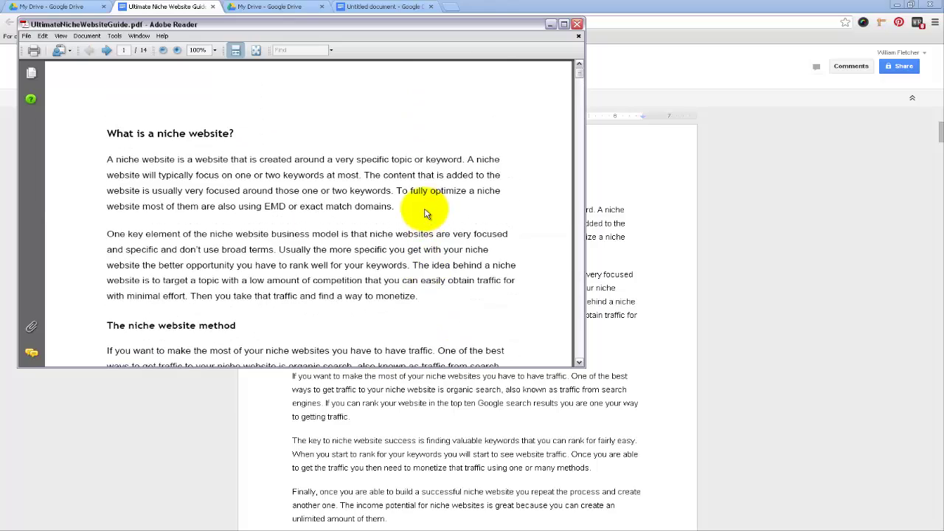
scroll(424, 214, down, 10)
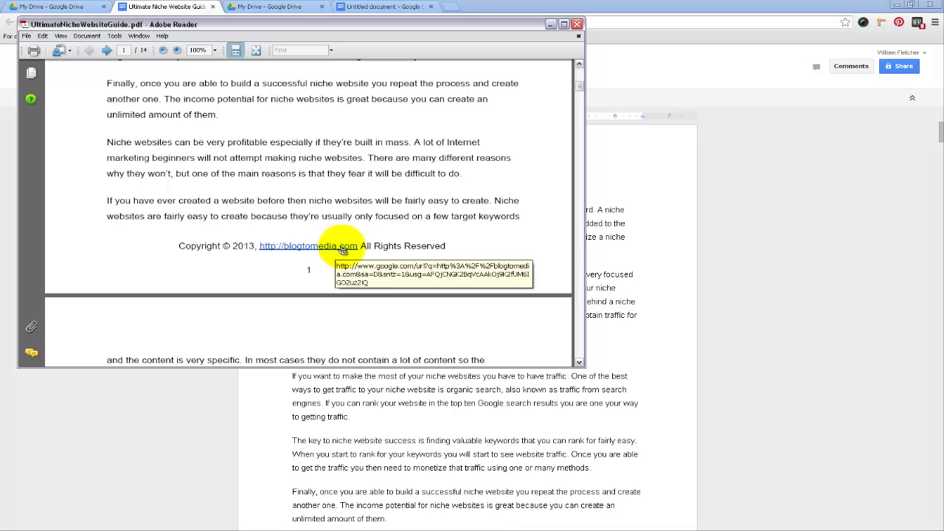
scroll(376, 244, up, 9)
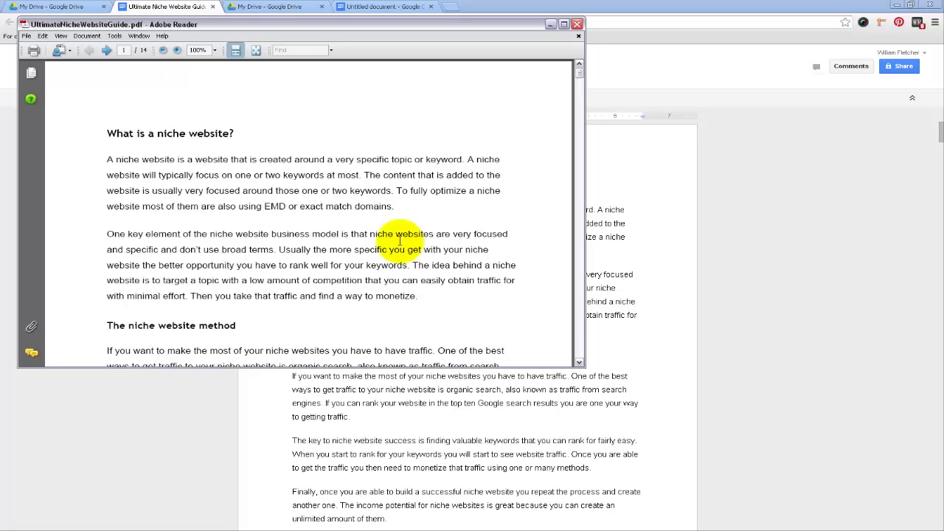
click(390, 427)
click(364, 417)
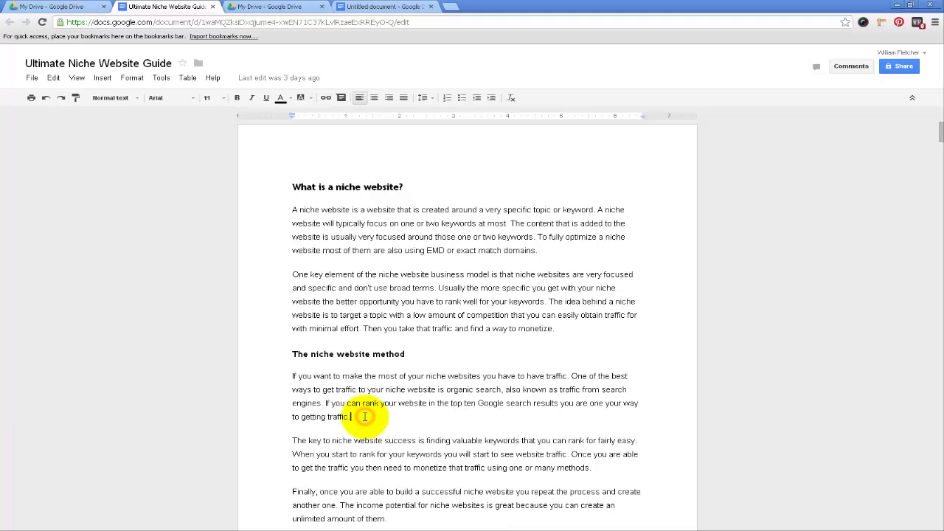